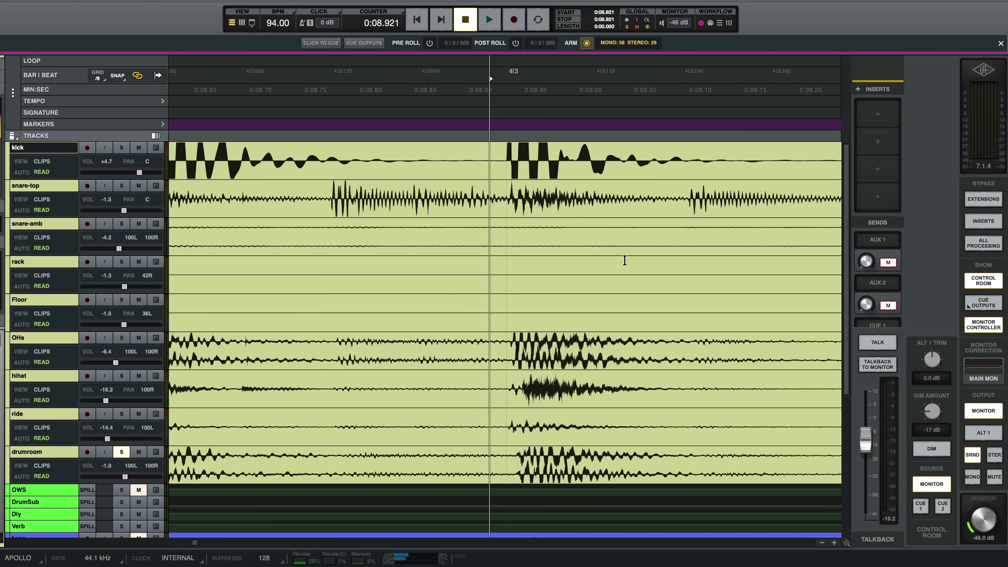
Step: Compare the onset of the kick hit with its arrival on the drumroom track around bar position 4|3
{"action": "scroll", "coordinate": [626, 259], "scroll_direction": "up", "scroll_amount": 2}
{"action": "scroll", "coordinate": [573, 264], "scroll_direction": "up", "scroll_amount": 1}
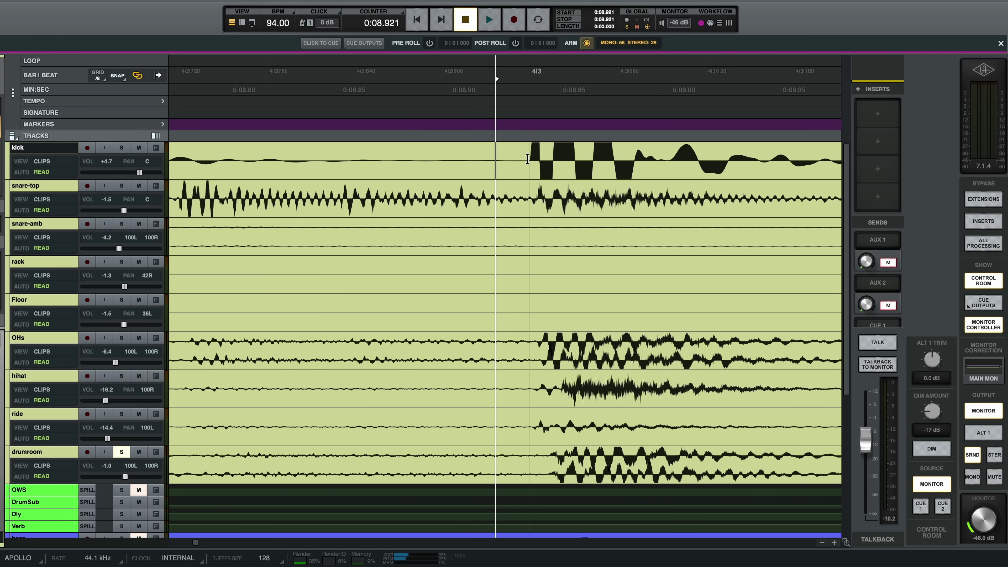
{"action": "left_click_drag", "start_coordinate": [528, 159], "coordinate": [549, 485]}
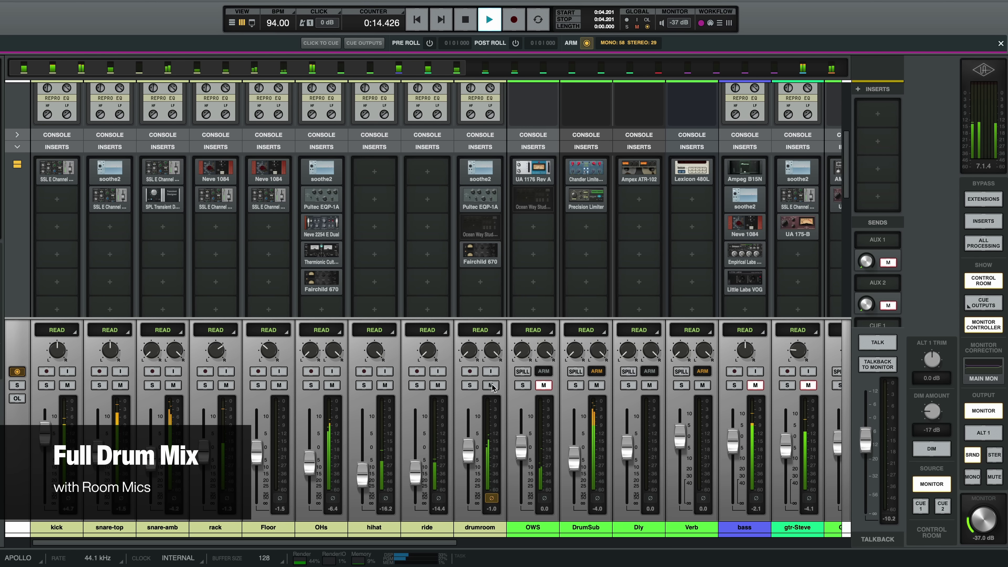
Step: Audition the full drum mix with the drumroom track muted and unmuted, and stop playback
{"action": "left_click", "coordinate": [491, 385]}
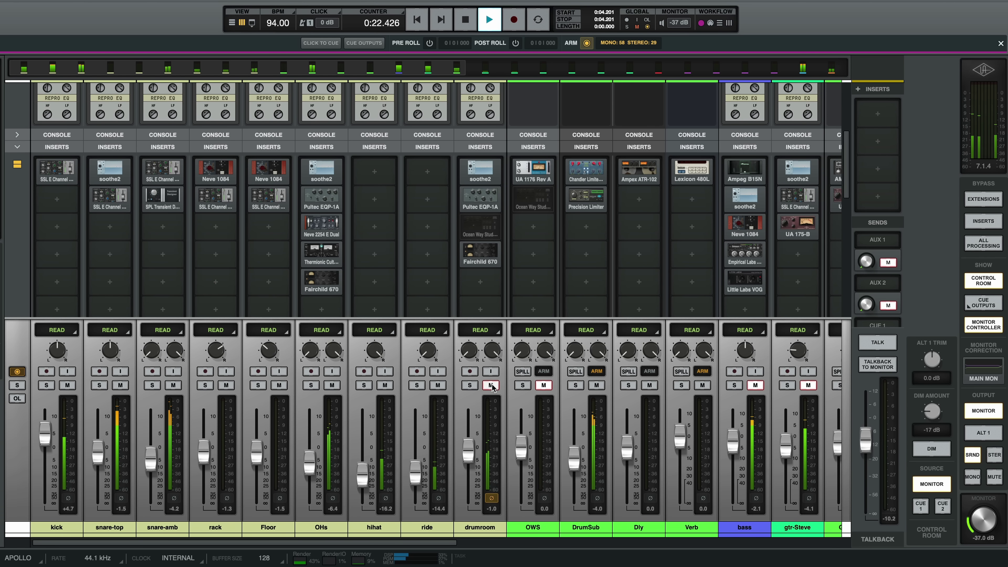
{"action": "left_click", "coordinate": [491, 384]}
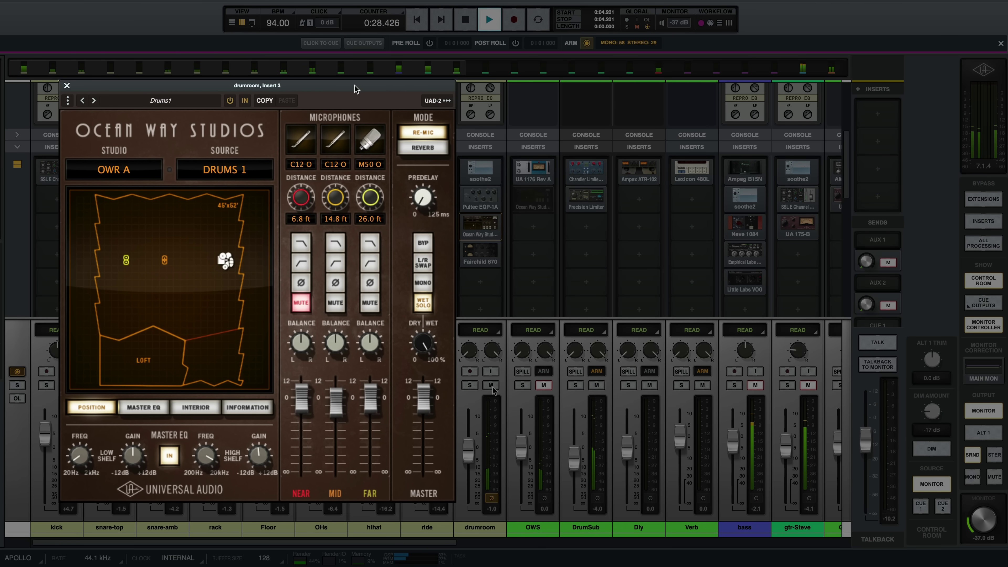
{"action": "key", "text": "space"}
{"action": "key", "text": "space"}
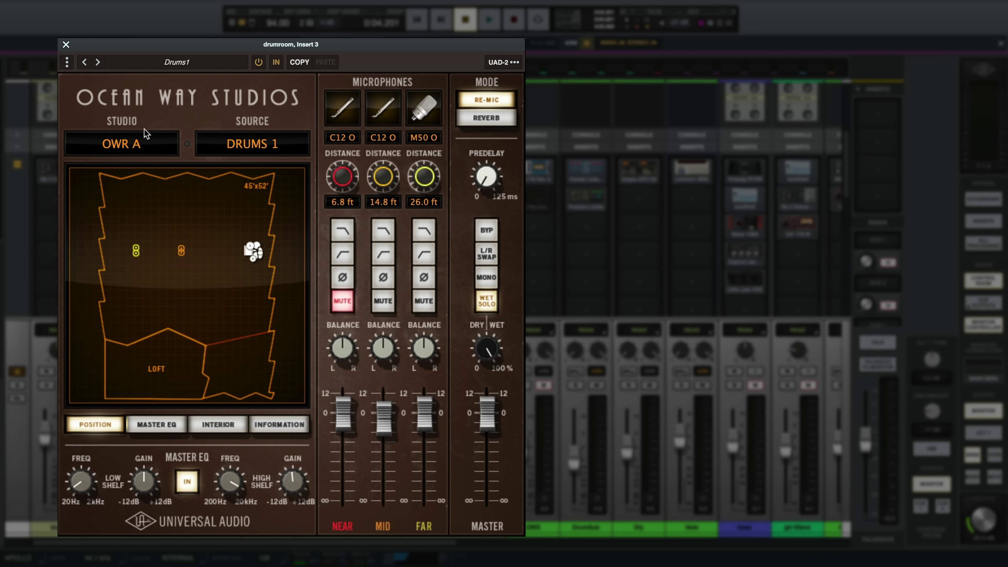
Step: Try studio OWR B in the drumroom's Ocean Way Studios plug-in and return to OWR A
{"action": "left_click", "coordinate": [140, 142]}
{"action": "left_click", "coordinate": [115, 161]}
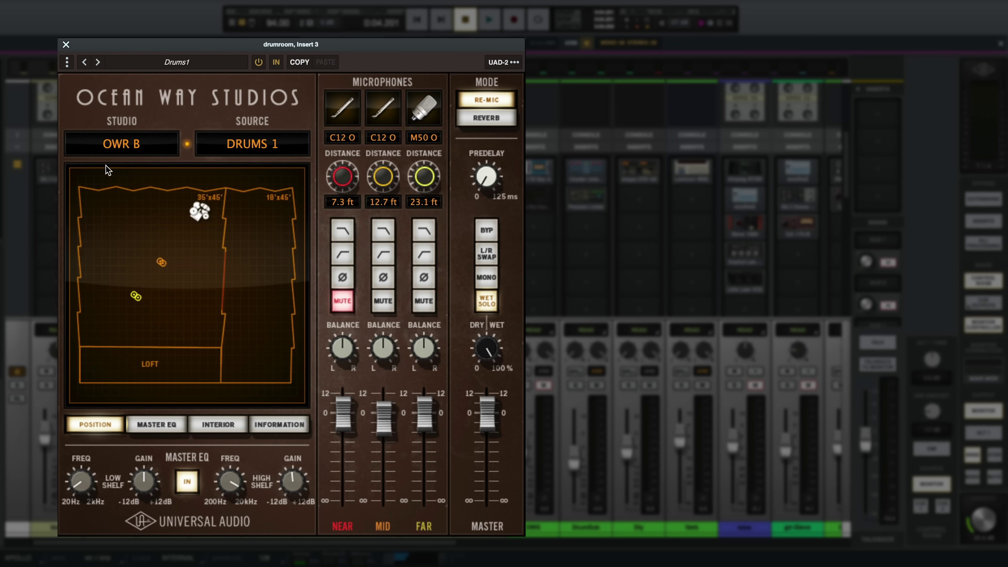
{"action": "left_click", "coordinate": [124, 153]}
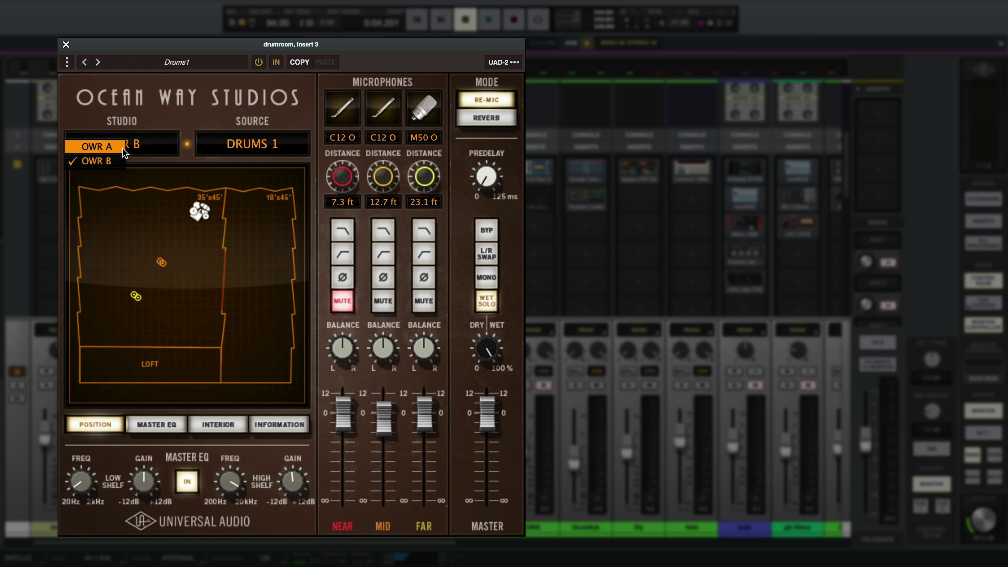
{"action": "left_click", "coordinate": [104, 146]}
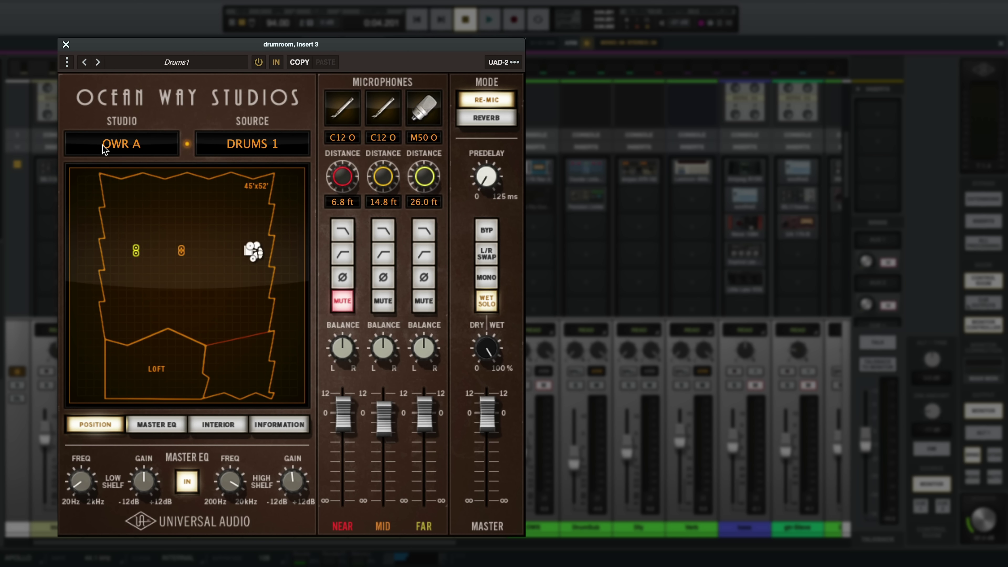
Step: Try the Horns, Piano, Voc Grp, Guitar and Cab M sources in turn and return the source to Drums 1
{"action": "left_click", "coordinate": [220, 147]}
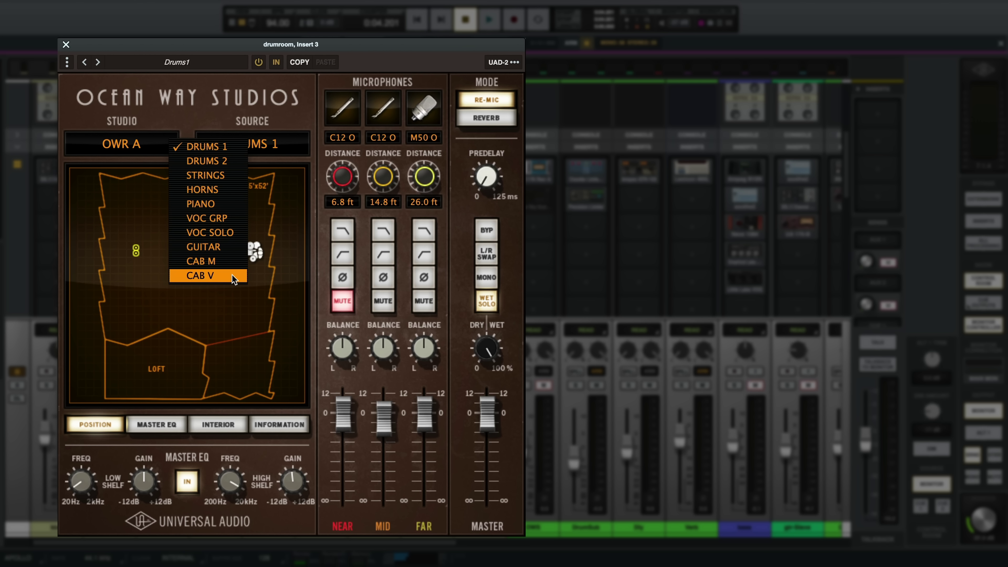
{"action": "left_click", "coordinate": [200, 193]}
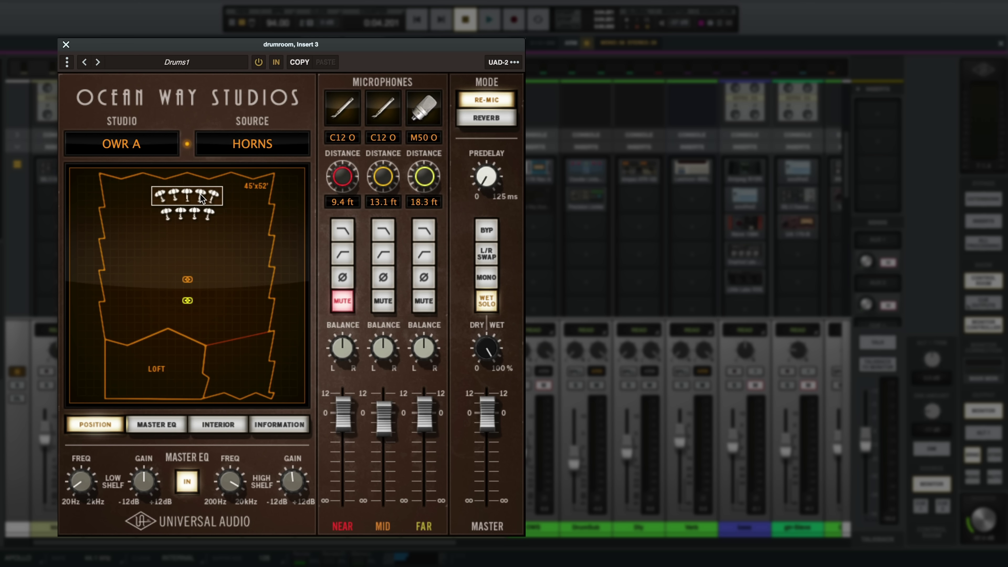
{"action": "left_click", "coordinate": [266, 151]}
{"action": "left_click", "coordinate": [243, 203]}
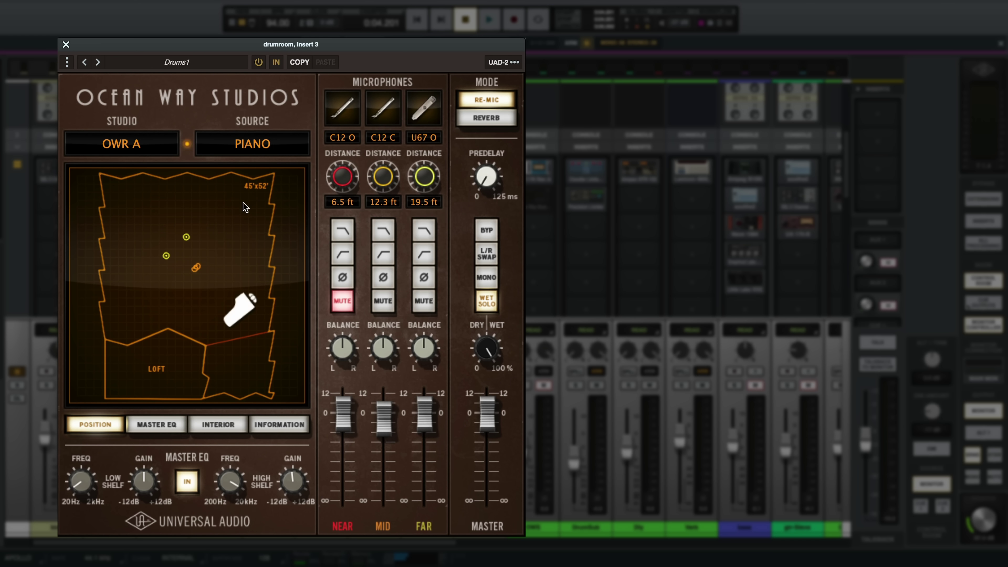
{"action": "left_click", "coordinate": [254, 144]}
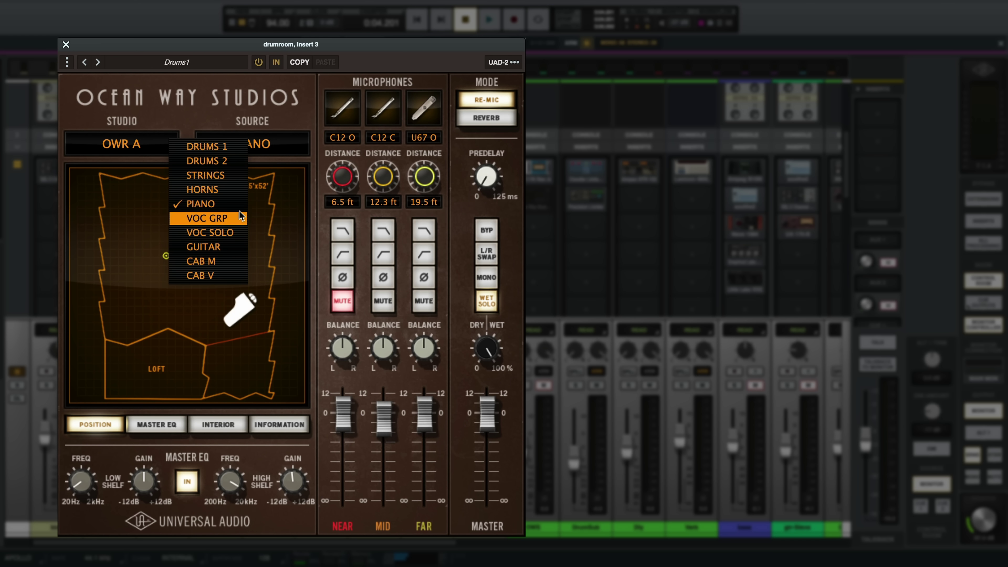
{"action": "left_click", "coordinate": [240, 221]}
{"action": "left_click", "coordinate": [254, 145]}
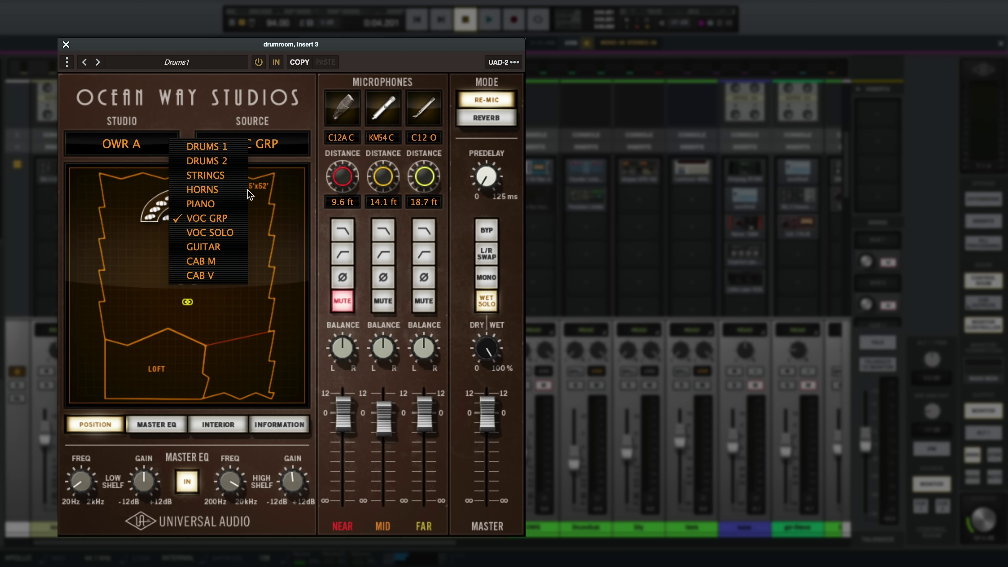
{"action": "left_click", "coordinate": [240, 247]}
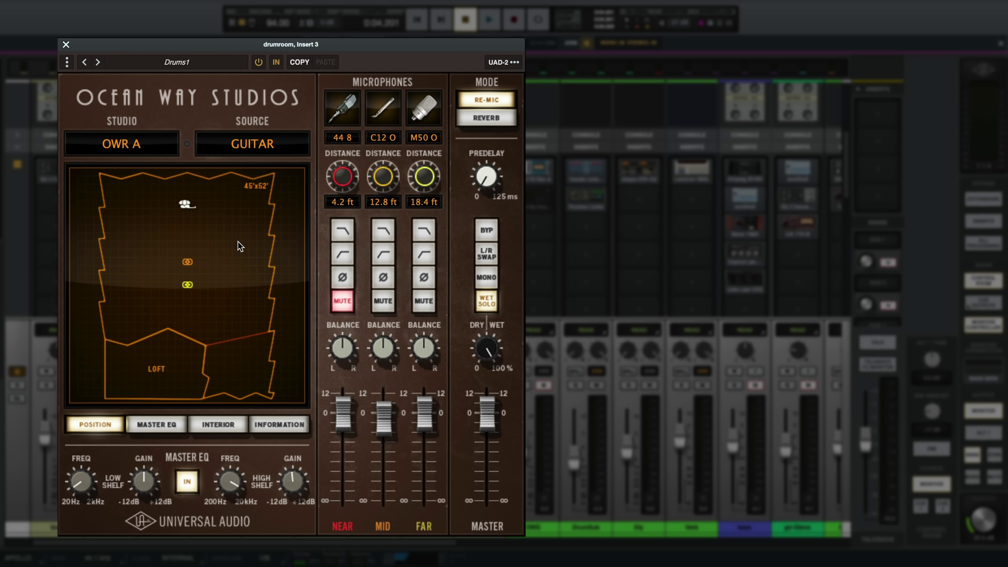
{"action": "left_click", "coordinate": [244, 144]}
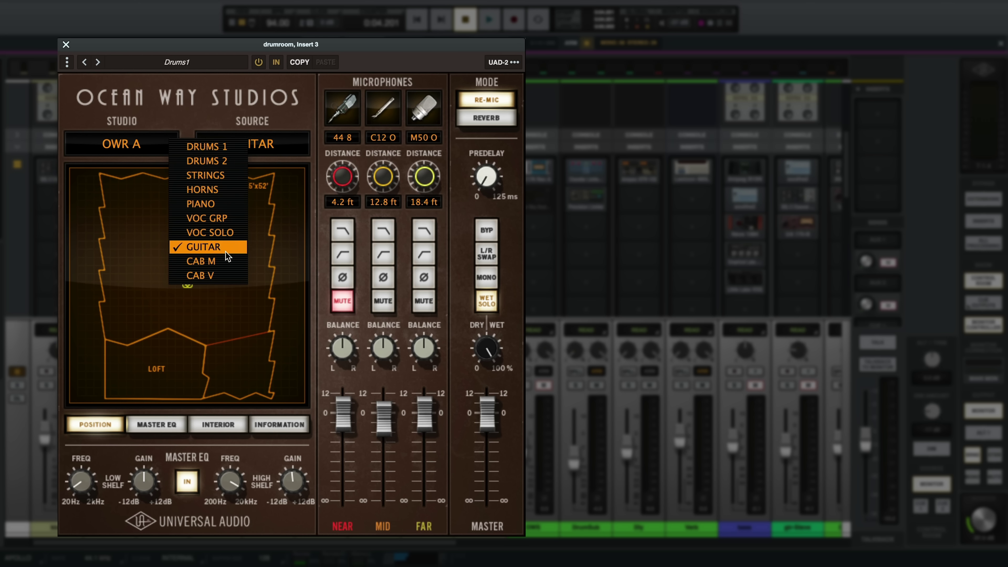
{"action": "left_click", "coordinate": [226, 263]}
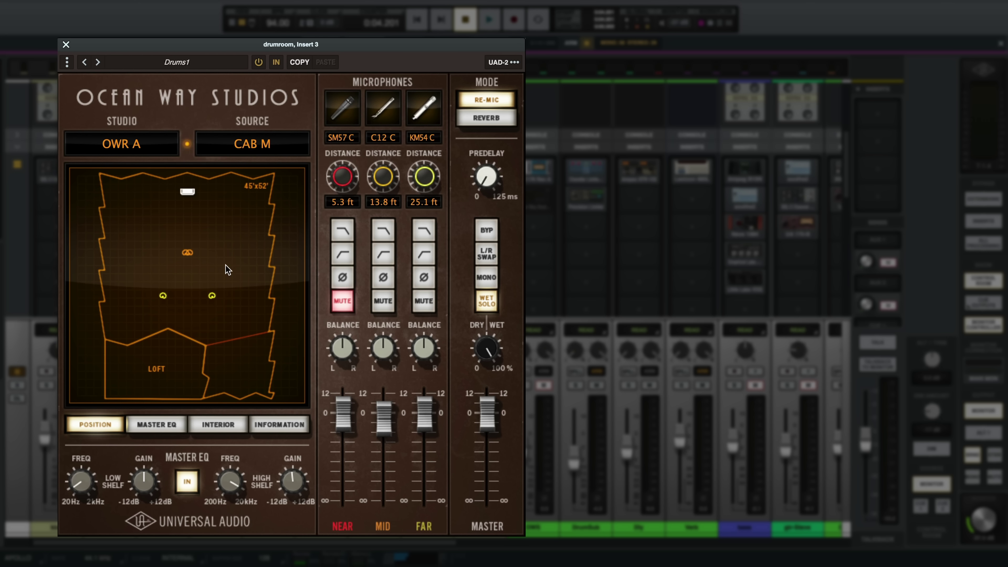
{"action": "left_click", "coordinate": [247, 145]}
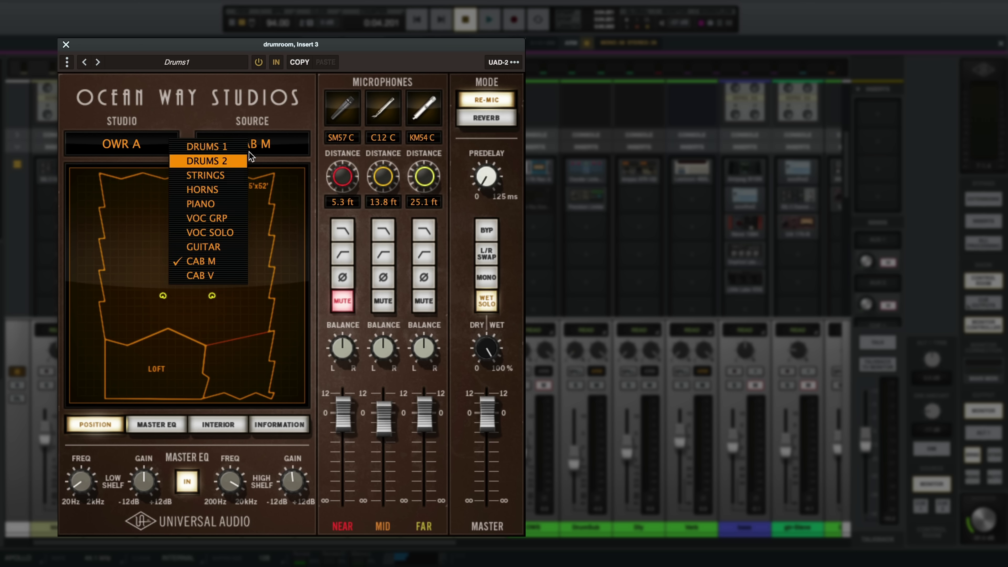
{"action": "left_click", "coordinate": [224, 145]}
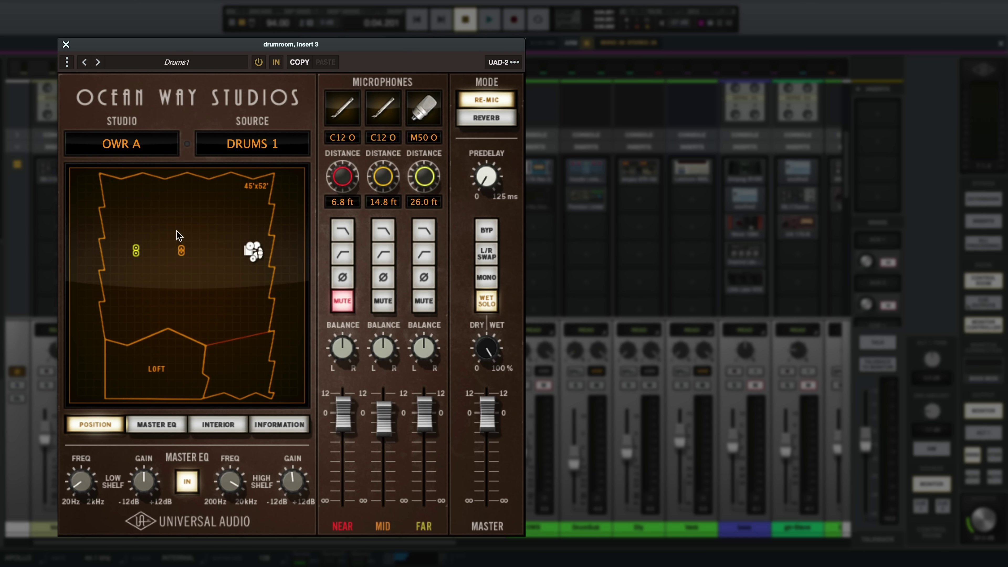
Step: Raise the master EQ's low-shelf gain slightly, fine-tune the low-shelf frequency and lower the high-shelf frequency
{"action": "mouse_move", "coordinate": [144, 481]}
{"action": "left_mouse_down"}
{"action": "mouse_move", "coordinate": [145, 461]}
{"action": "mouse_move", "coordinate": [146, 479]}
{"action": "left_mouse_up"}
{"action": "mouse_move", "coordinate": [81, 482]}
{"action": "left_mouse_down"}
{"action": "mouse_move", "coordinate": [82, 462]}
{"action": "mouse_move", "coordinate": [80, 481]}
{"action": "left_mouse_up"}
{"action": "left_click_drag", "start_coordinate": [224, 481], "coordinate": [225, 496]}
Step: Alternate the plug-in between Reverb and Re-Mic modes, ending on Re-Mic
{"action": "left_click", "coordinate": [478, 117]}
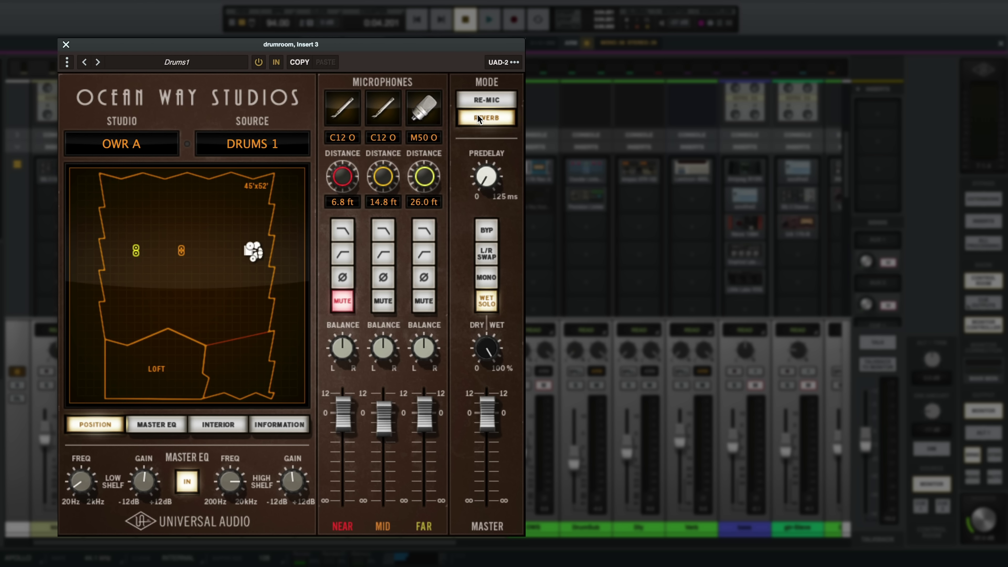
{"action": "left_click", "coordinate": [477, 99]}
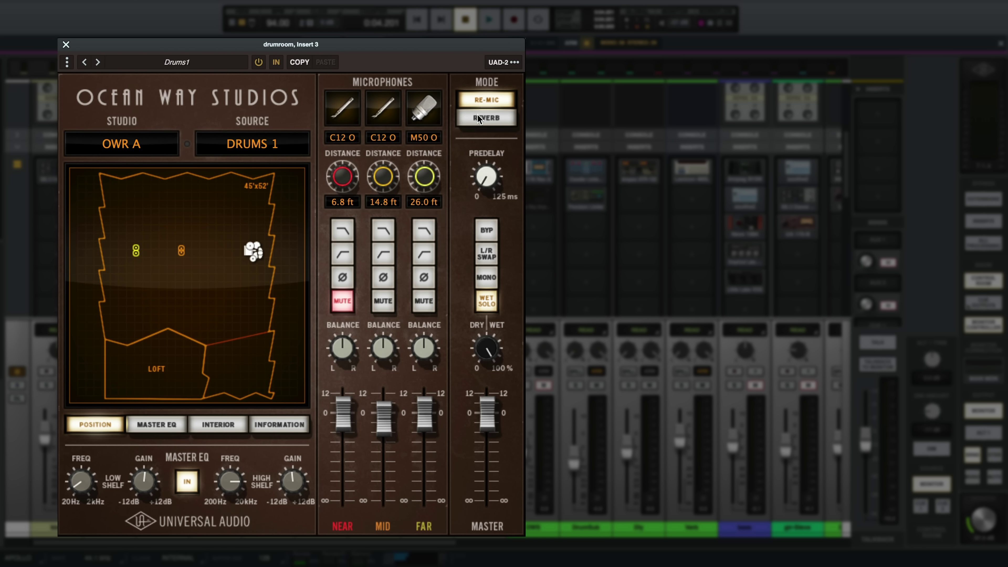
{"action": "left_click", "coordinate": [477, 115]}
{"action": "left_click", "coordinate": [477, 100]}
{"action": "left_click", "coordinate": [477, 116]}
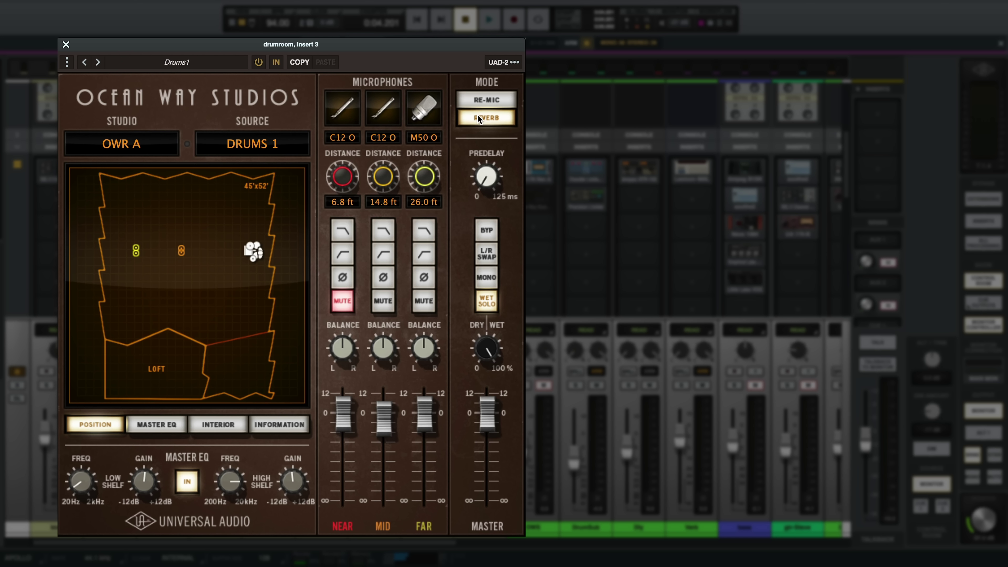
{"action": "left_click", "coordinate": [479, 95]}
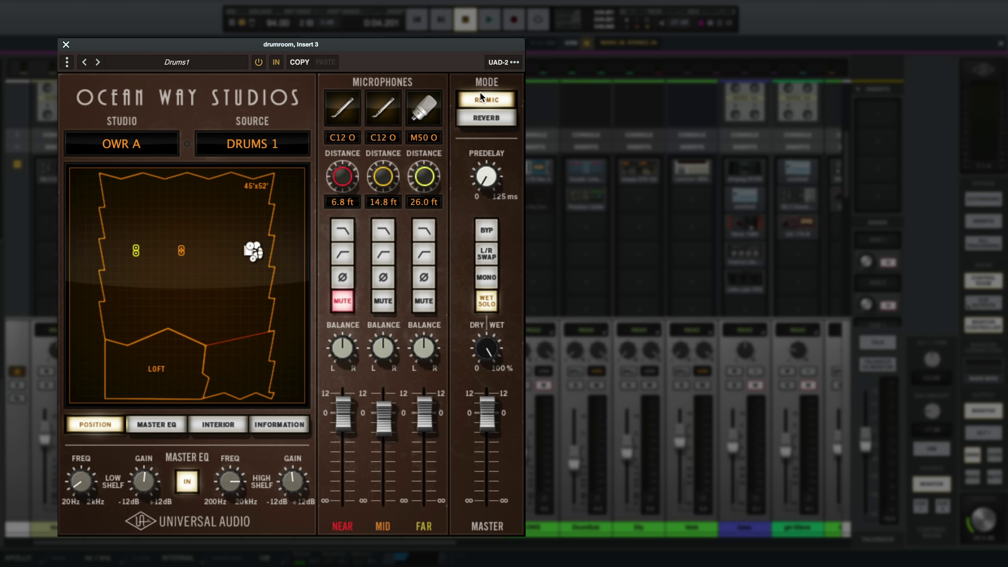
Step: Change the near microphone to C12 C, the mid to KM54 C and the far to U67 C
{"action": "left_click", "coordinate": [350, 105]}
{"action": "left_click", "coordinate": [342, 137]}
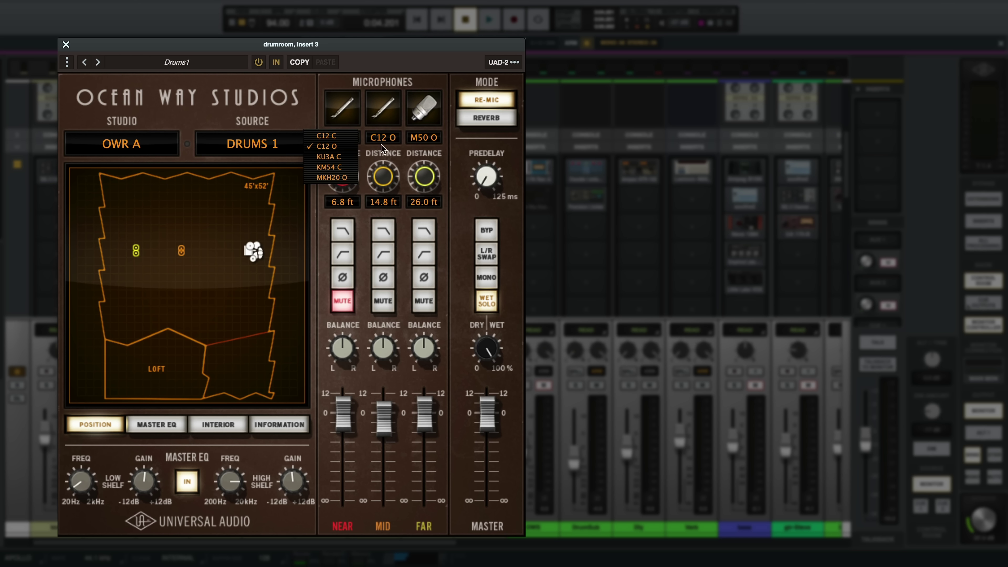
{"action": "left_click", "coordinate": [351, 168]}
{"action": "left_click", "coordinate": [419, 140]}
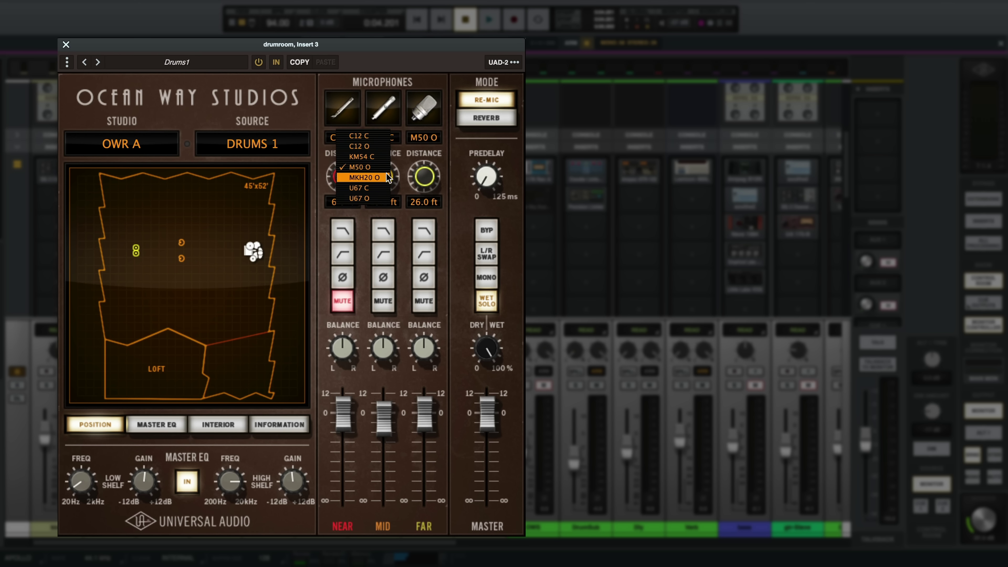
{"action": "left_click", "coordinate": [380, 188]}
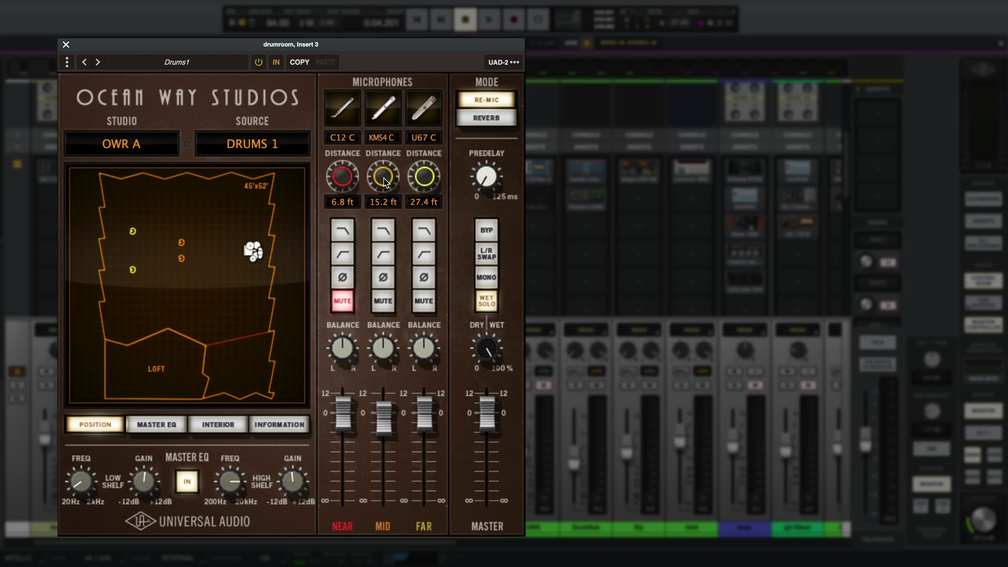
Step: Set the mid microphone distance to 15.4 ft and the far to 30.0 ft, and lower the mid fader slightly
{"action": "left_click_drag", "start_coordinate": [383, 181], "coordinate": [392, 218]}
{"action": "left_click_drag", "start_coordinate": [425, 184], "coordinate": [442, 132]}
{"action": "left_click_drag", "start_coordinate": [393, 413], "coordinate": [389, 479]}
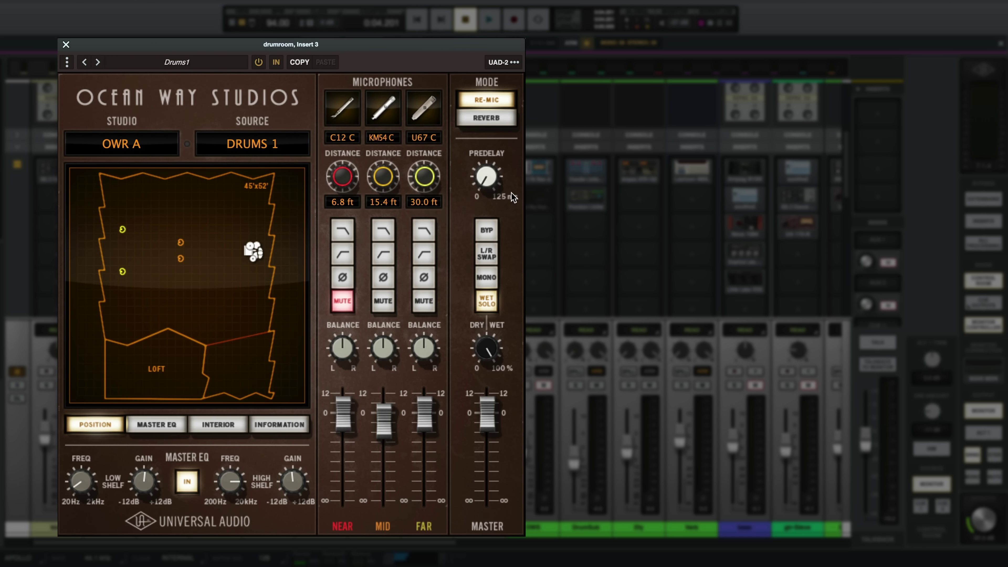
Step: Toggle Reverb mode, the bypass and the L/R swap on and back off
{"action": "left_click", "coordinate": [486, 119]}
{"action": "left_click", "coordinate": [481, 99]}
{"action": "left_click", "coordinate": [482, 231]}
{"action": "left_click", "coordinate": [482, 231]}
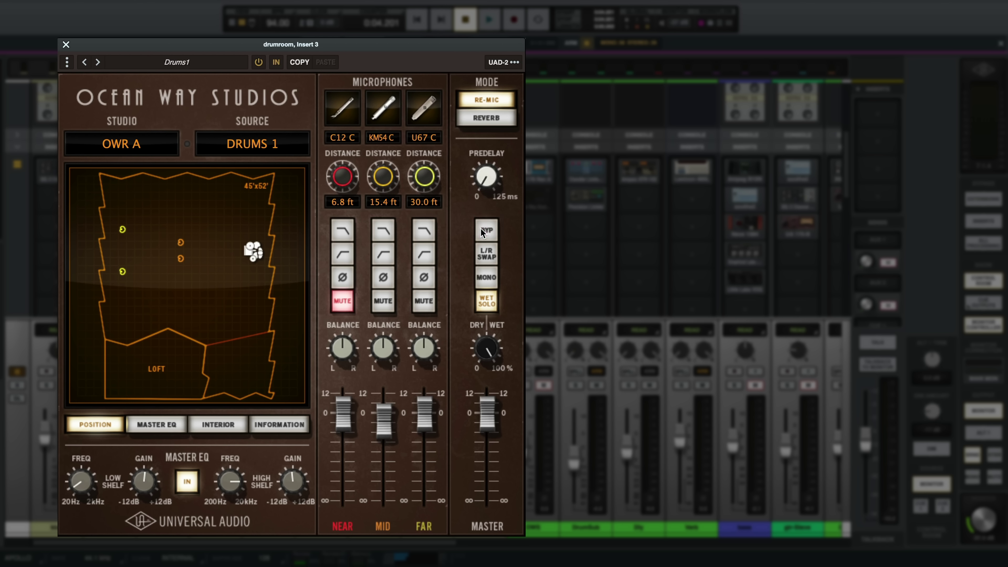
{"action": "left_click", "coordinate": [483, 256]}
{"action": "left_click", "coordinate": [483, 257]}
Step: Try Reverb mode with different master fader levels and return to Re-Mic mode
{"action": "left_click", "coordinate": [495, 123]}
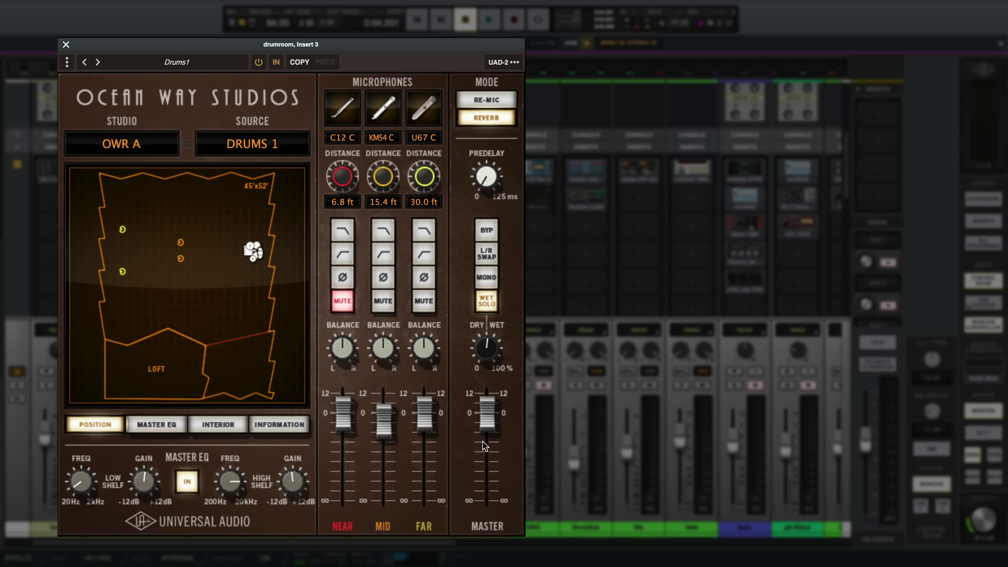
{"action": "left_click_drag", "start_coordinate": [482, 441], "coordinate": [465, 498]}
{"action": "left_click_drag", "start_coordinate": [486, 397], "coordinate": [501, 294]}
{"action": "left_click", "coordinate": [494, 100]}
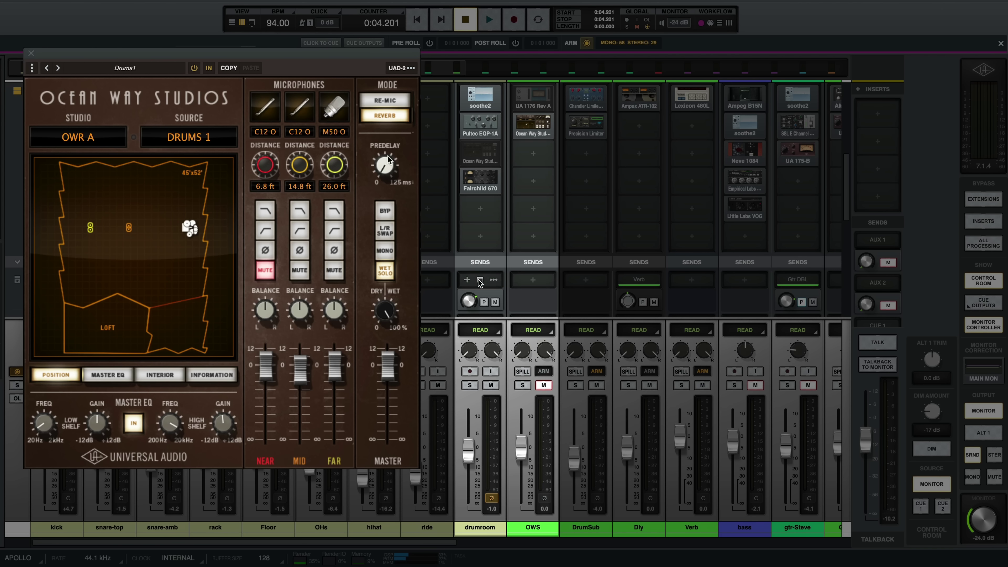
Step: Audition the drum mix with the drumroom's OWS send muted and unmuted, close the plug-in window and stop playback
{"action": "key", "text": "space"}
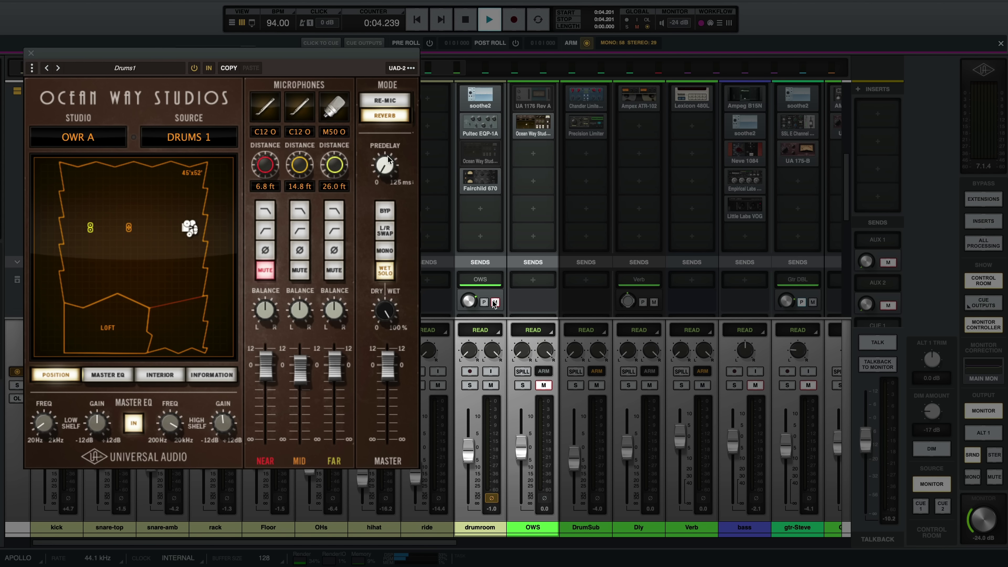
{"action": "left_click", "coordinate": [494, 303]}
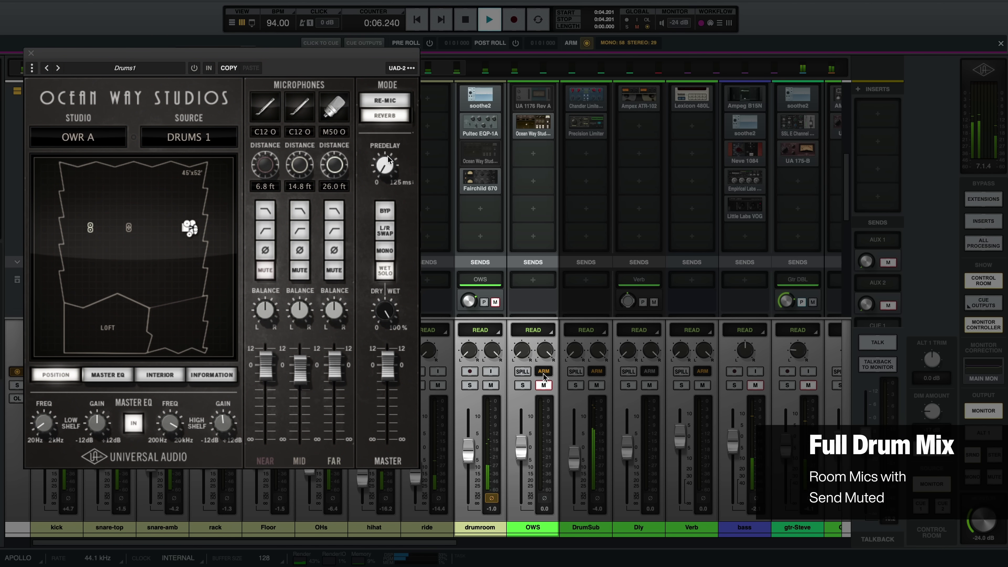
{"action": "left_click", "coordinate": [495, 303]}
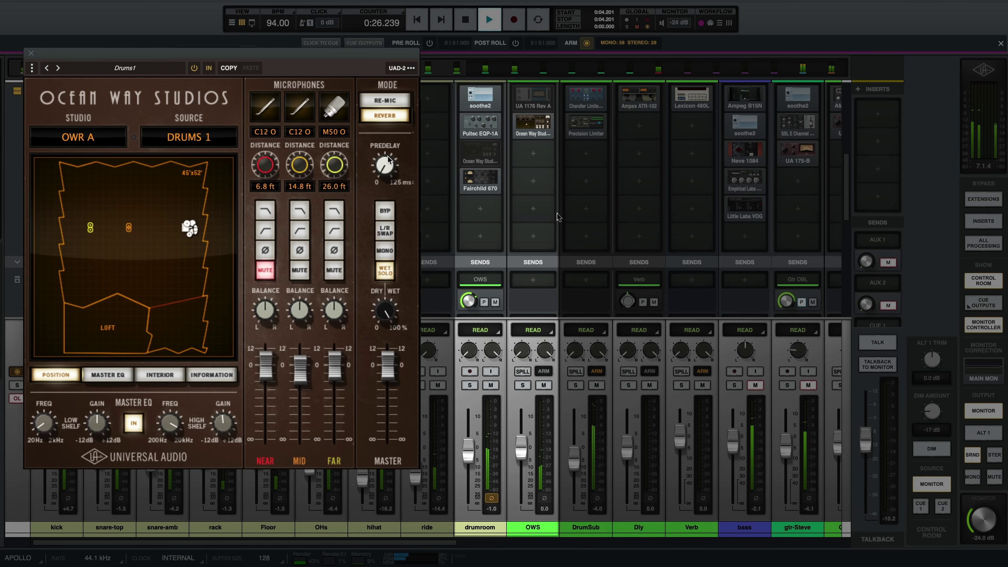
{"action": "key", "text": "Escape"}
{"action": "key", "text": "space"}
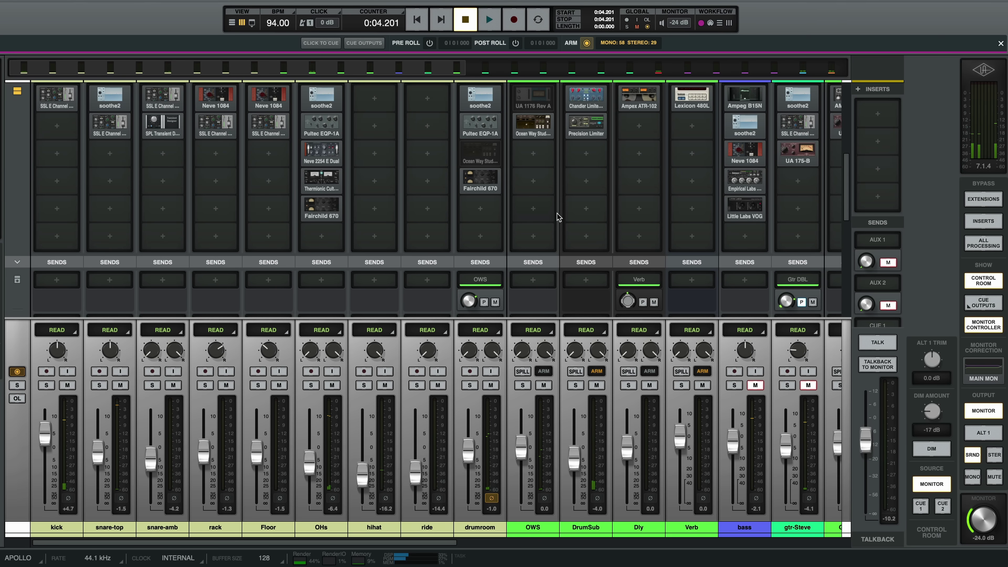
Step: Enable the UA 1176 Rev A on the OWS bus and compare it bypassed and active during playback
{"action": "left_click", "coordinate": [533, 97]}
{"action": "key", "text": "space"}
{"action": "left_click_drag", "start_coordinate": [458, 209], "coordinate": [573, 216]}
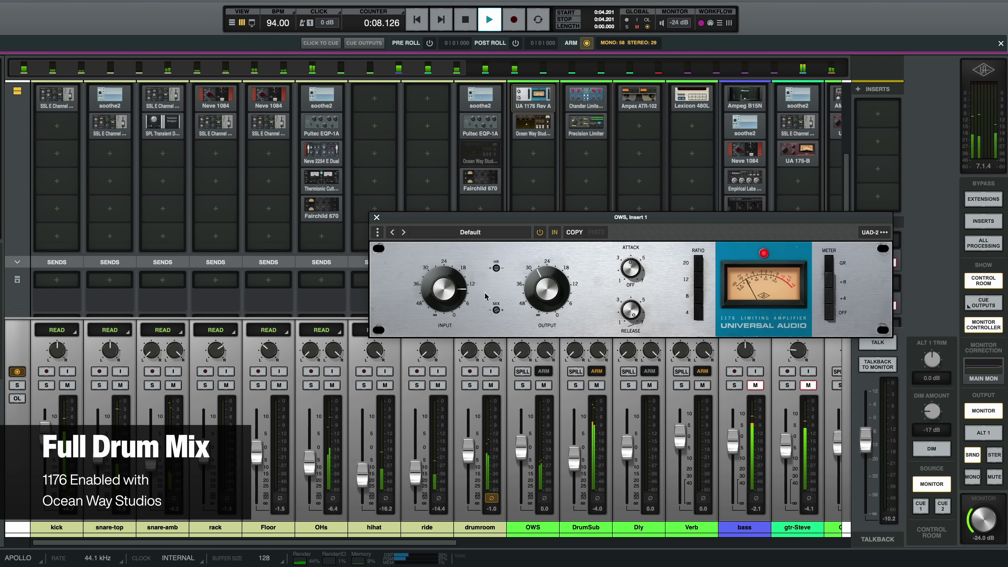
{"action": "left_click", "coordinate": [556, 235]}
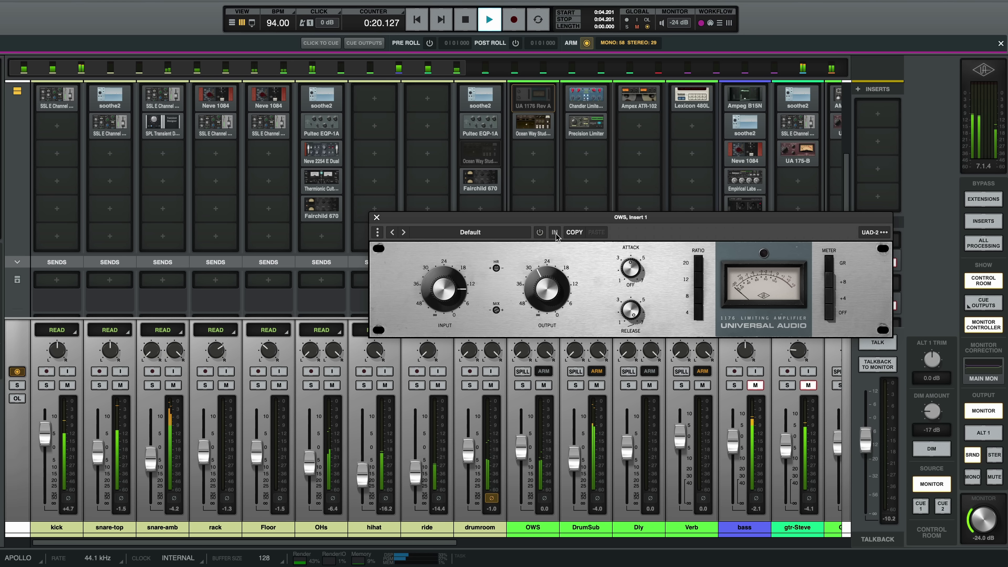
{"action": "left_click", "coordinate": [555, 233]}
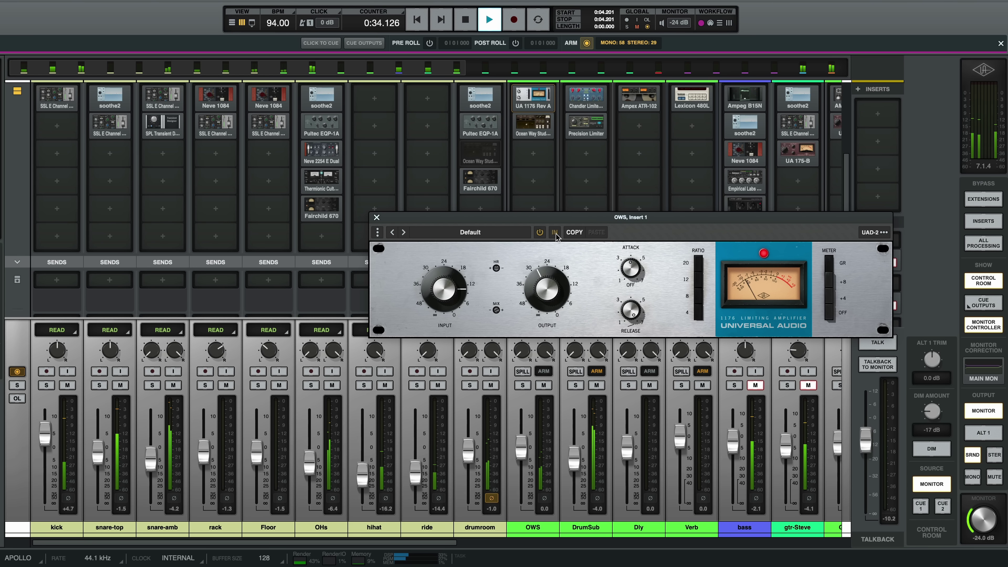
{"action": "key", "text": "space"}
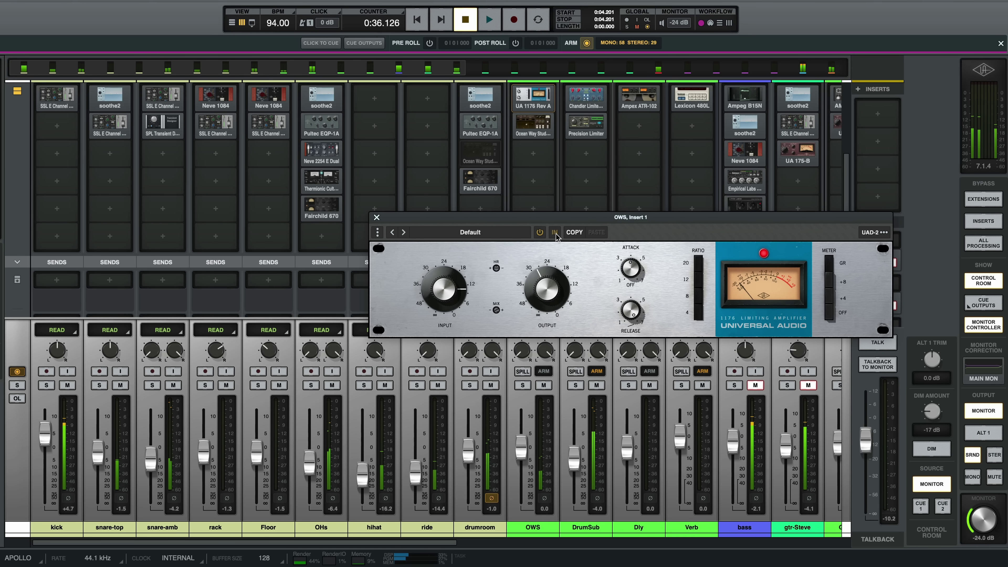